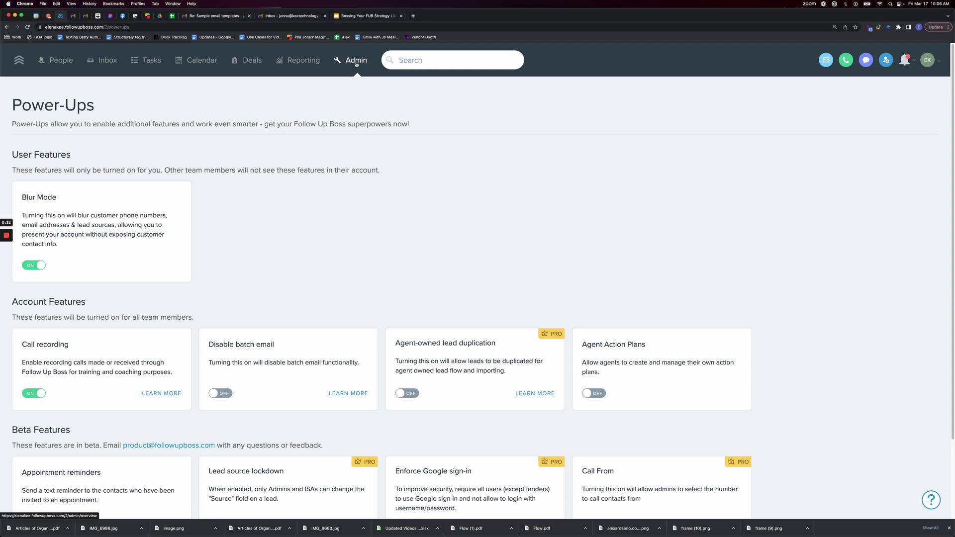
# - Remove the old Spouse Birthday and Spouse Name fields from Admin > Custom Fields, leaving 13
pyautogui.click(357, 61)
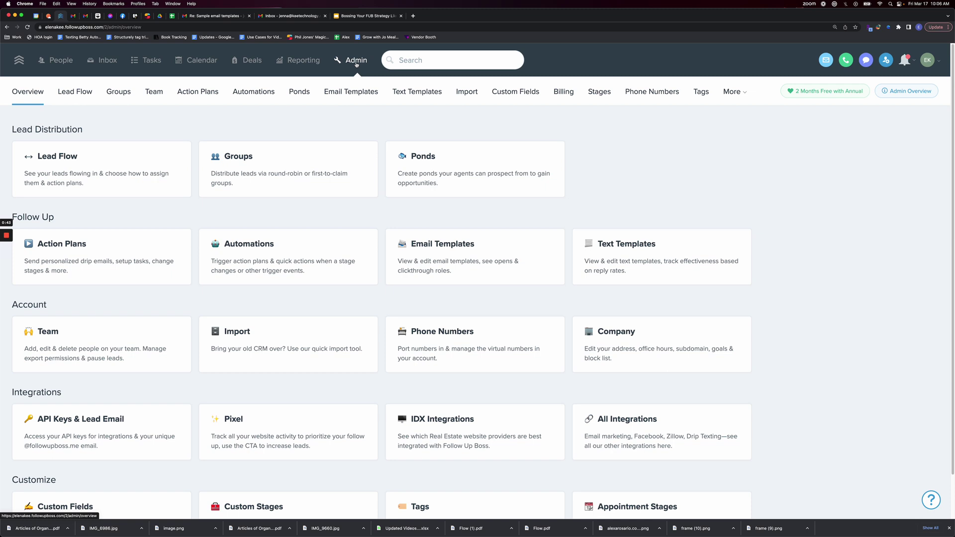
pyautogui.click(515, 91)
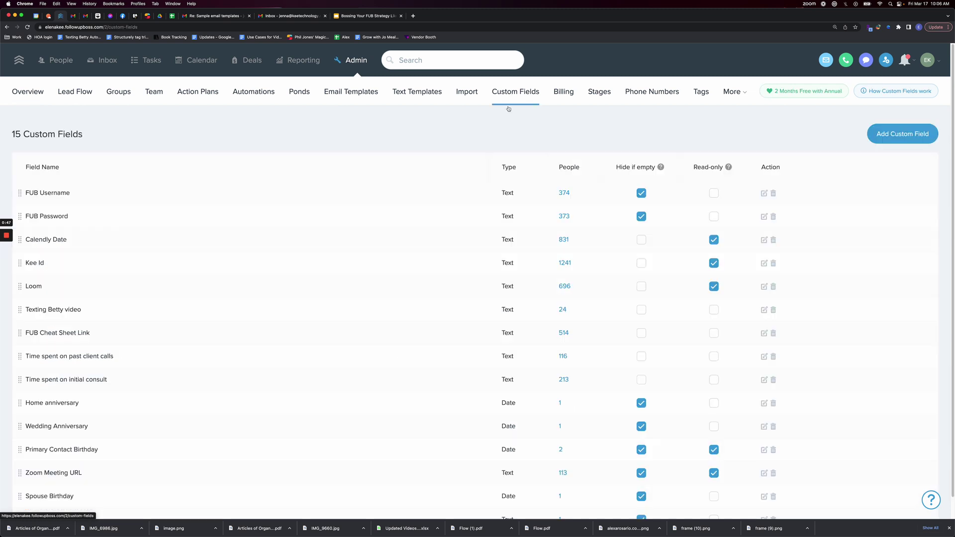
pyautogui.scroll(-1, 722, 459)
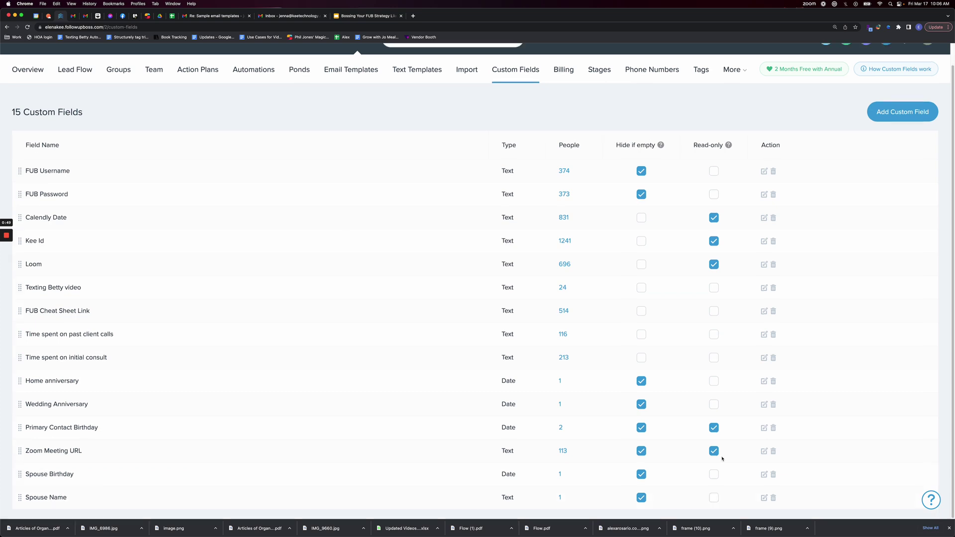
pyautogui.click(774, 475)
pyautogui.click(556, 194)
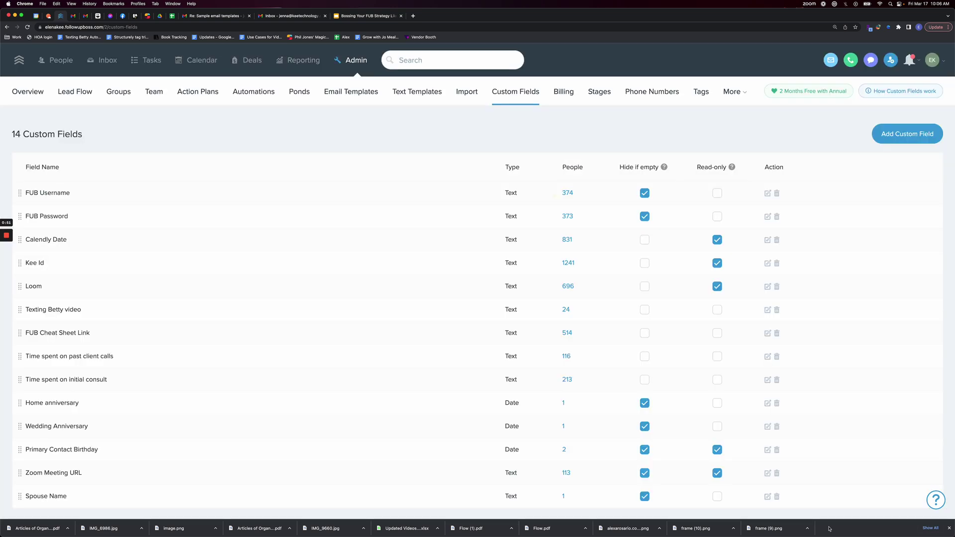
pyautogui.click(778, 498)
pyautogui.click(556, 194)
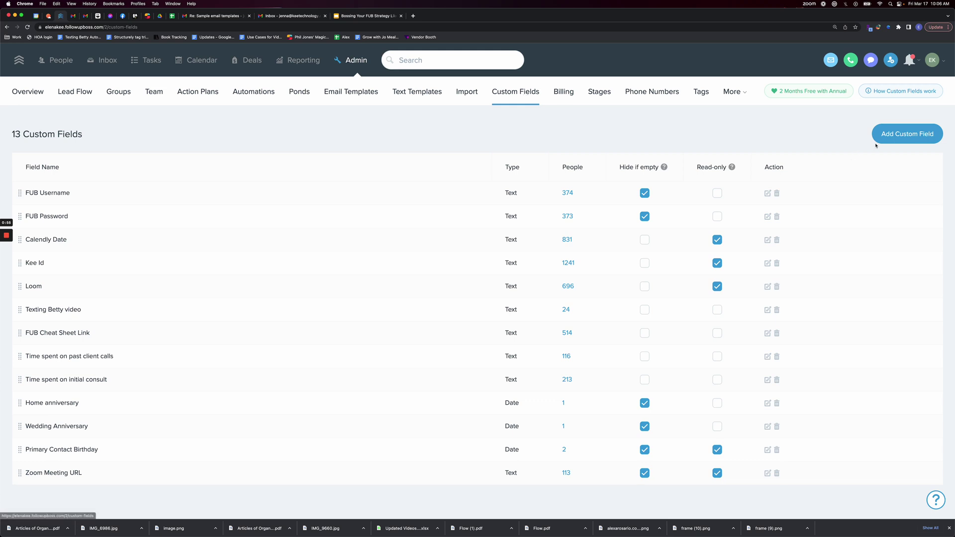
# - Add a Date custom field named 'Spouse birthday' that occurs every year
pyautogui.click(895, 138)
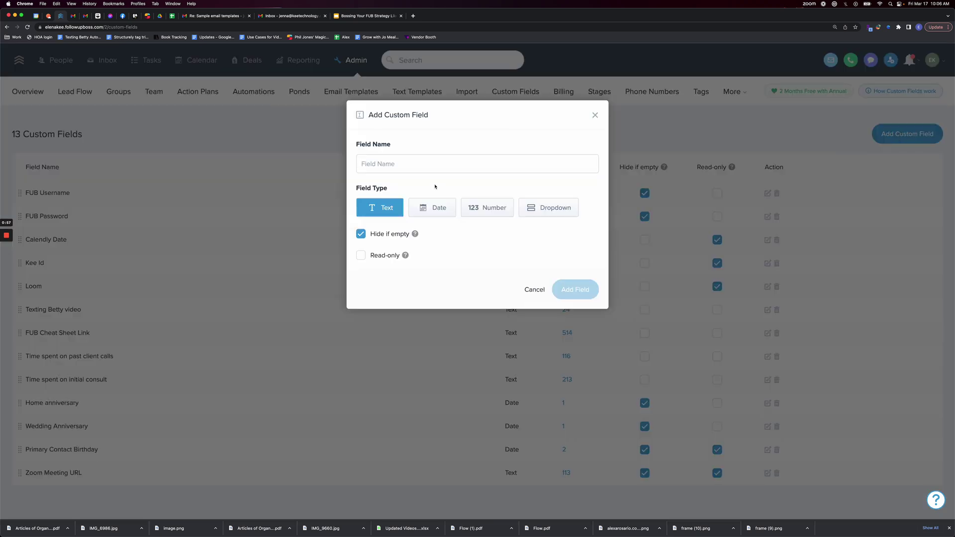
pyautogui.write('Spouse birthday')
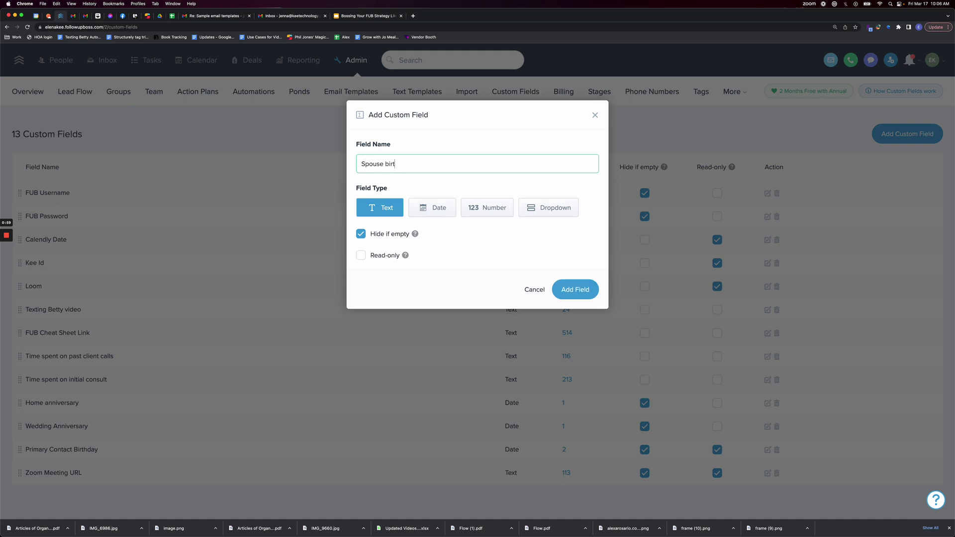
pyautogui.click(432, 212)
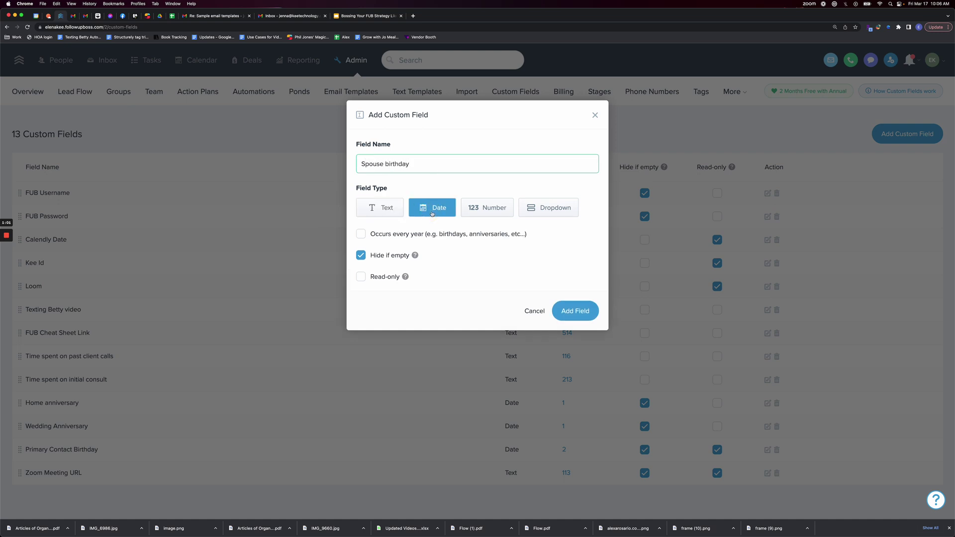
pyautogui.click(431, 234)
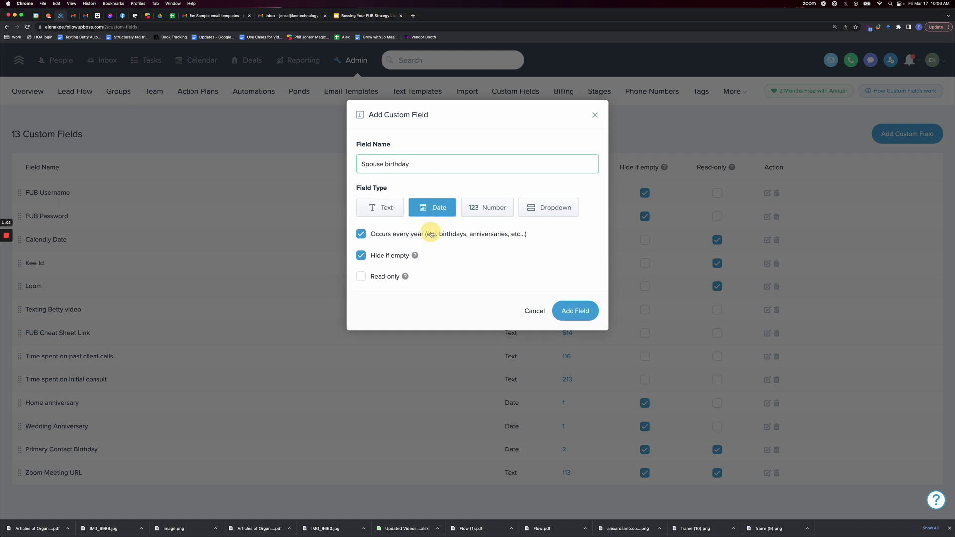
pyautogui.click(595, 316)
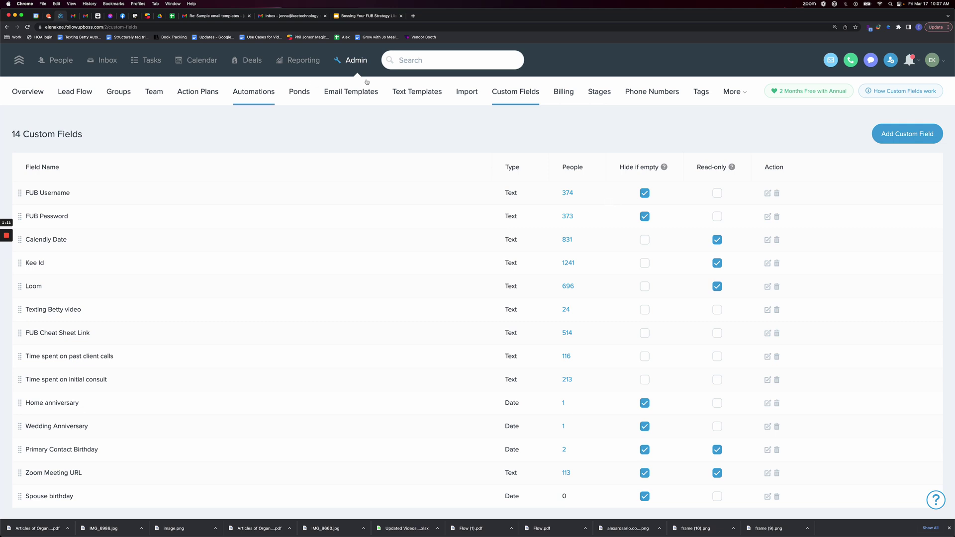
# - Find a contact and set their Spouse birthday field to 03/22/2023
pyautogui.press('/')
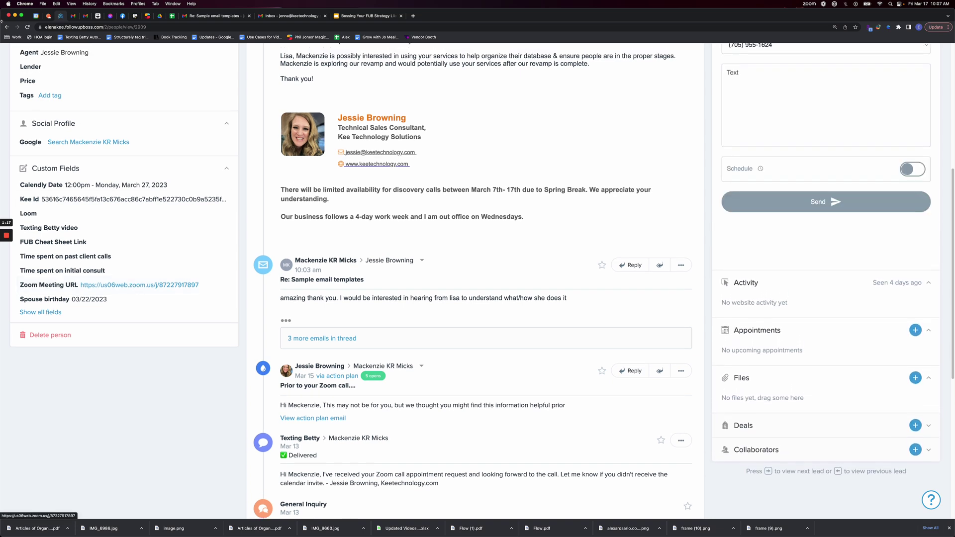
pyautogui.click(54, 313)
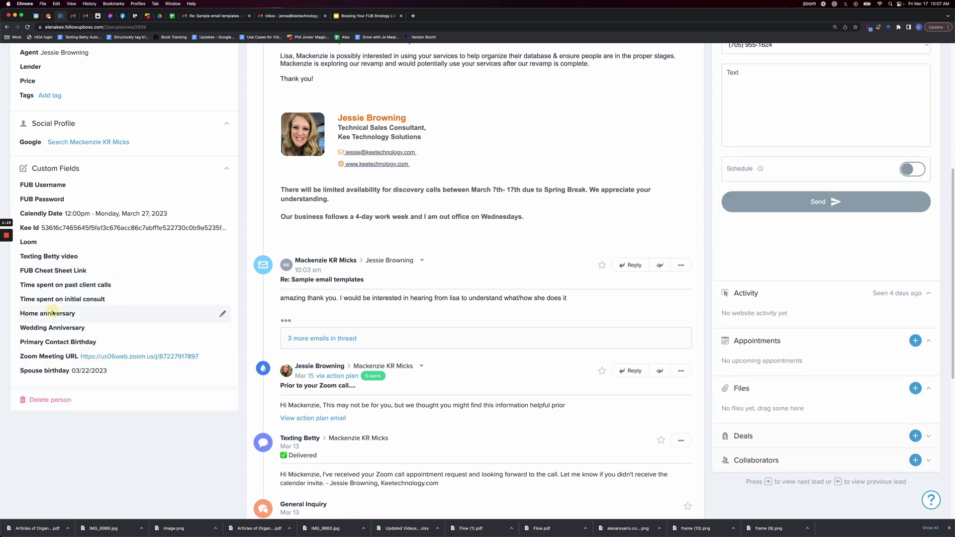
pyautogui.click(112, 371)
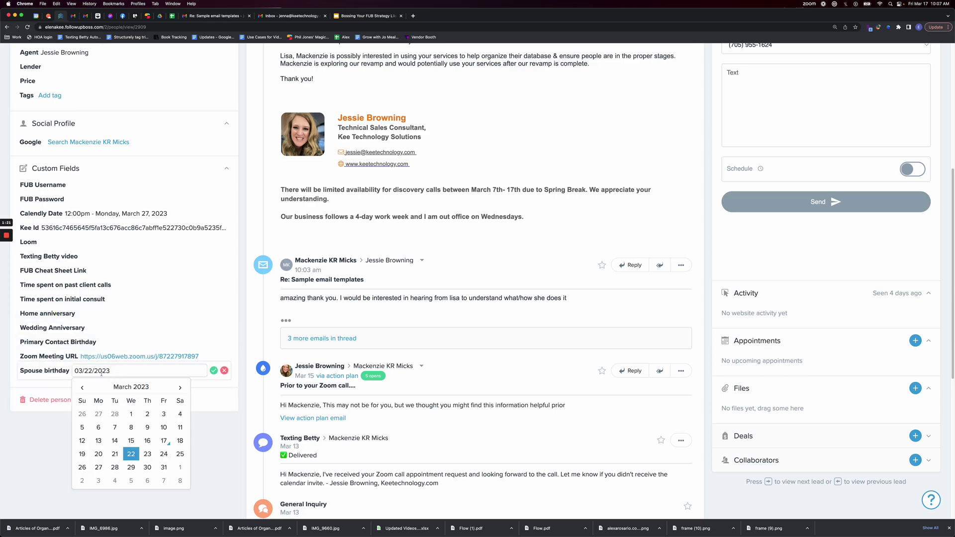
pyautogui.click(214, 371)
pyautogui.scroll(5, 214, 299)
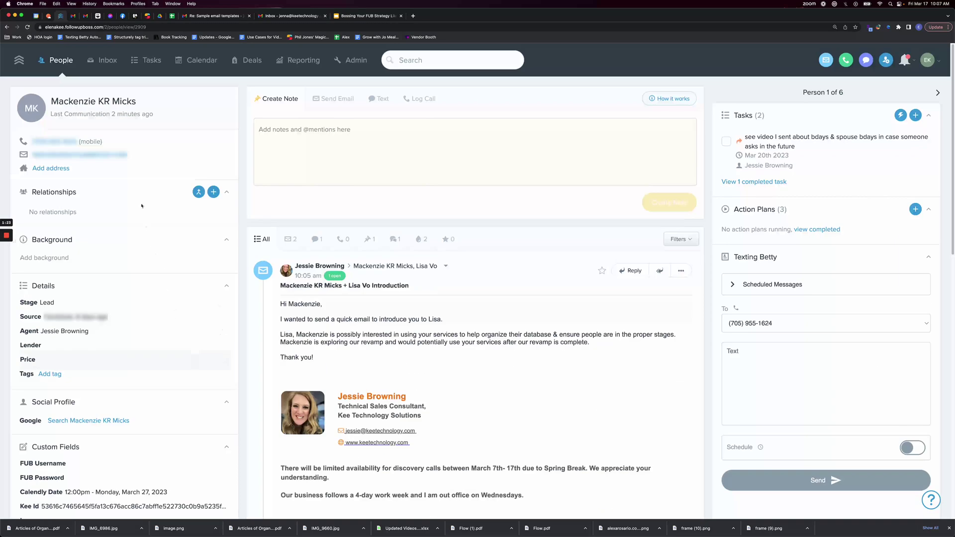
# - Filter All People to contacts whose Spouse birthday is in the next 7 days
pyautogui.click(60, 61)
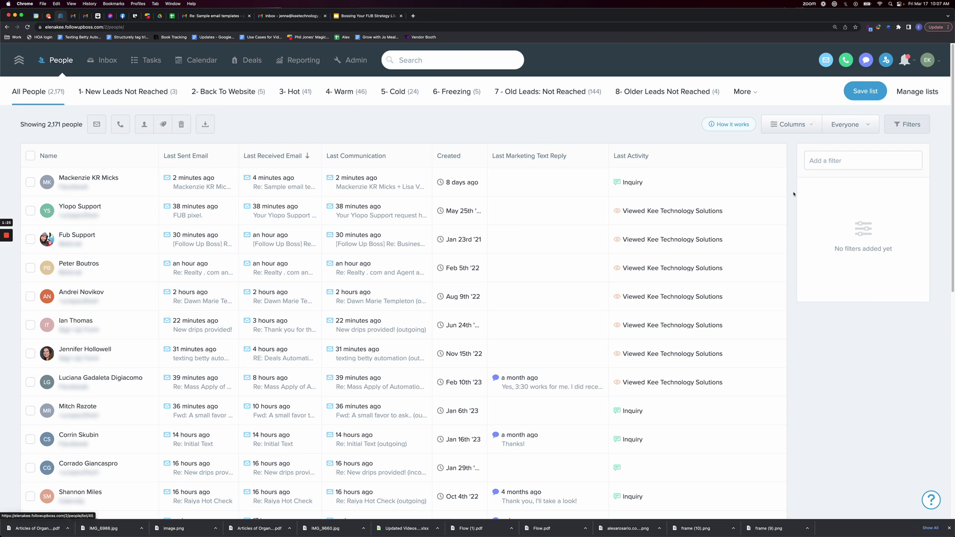
pyautogui.click(852, 162)
pyautogui.write('spouse')
pyautogui.click(845, 114)
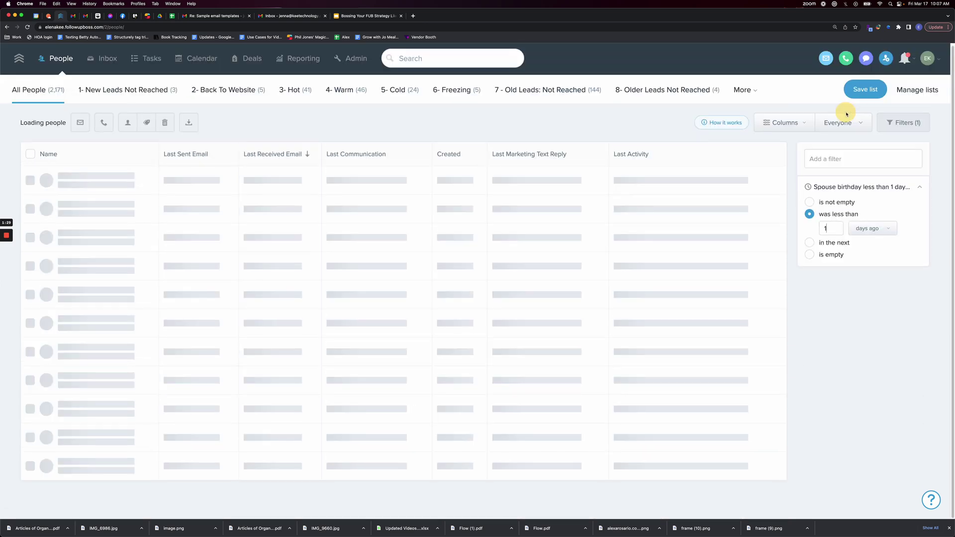
pyautogui.click(831, 243)
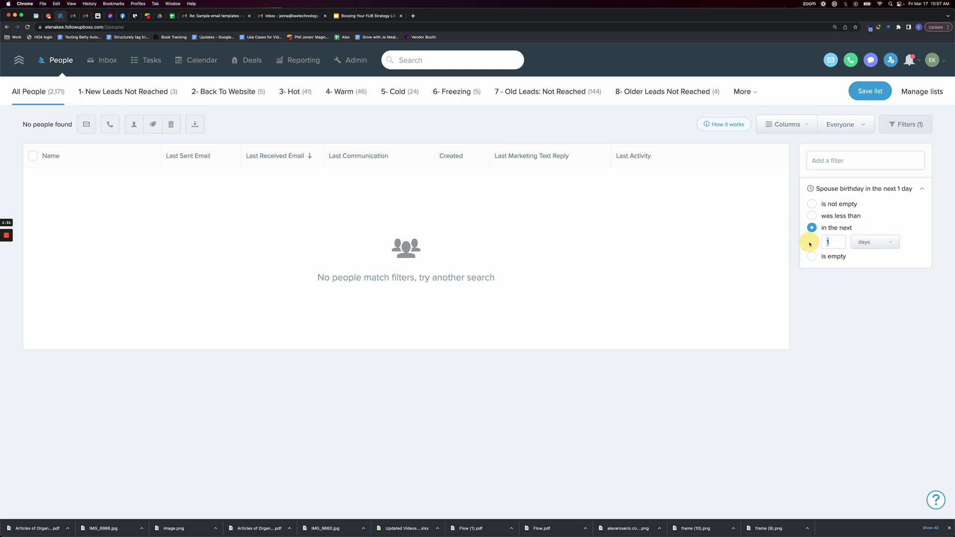
pyautogui.press('BackSpace')
pyautogui.write('7')
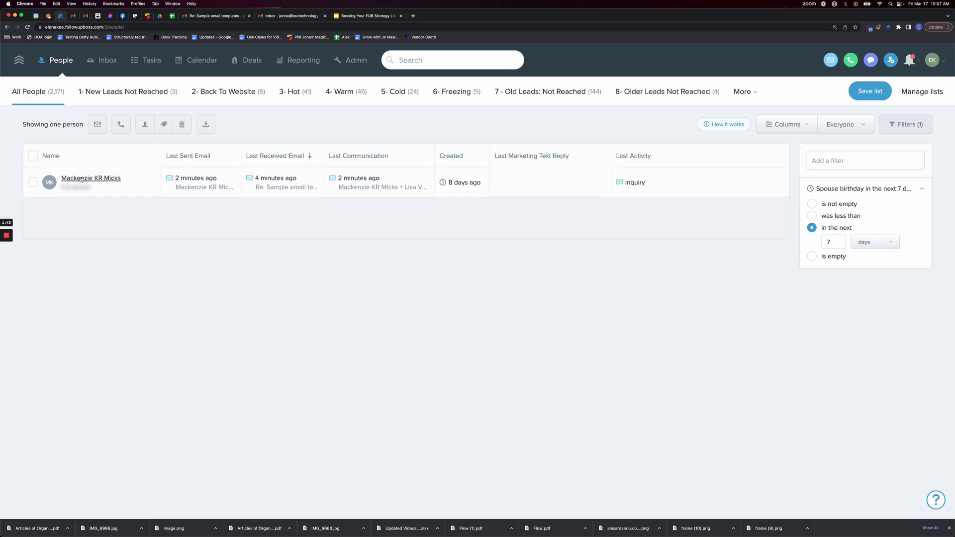
# - Begin saving the filtered list as 'Spouse Birthday', then cancel without saving
pyautogui.click(871, 92)
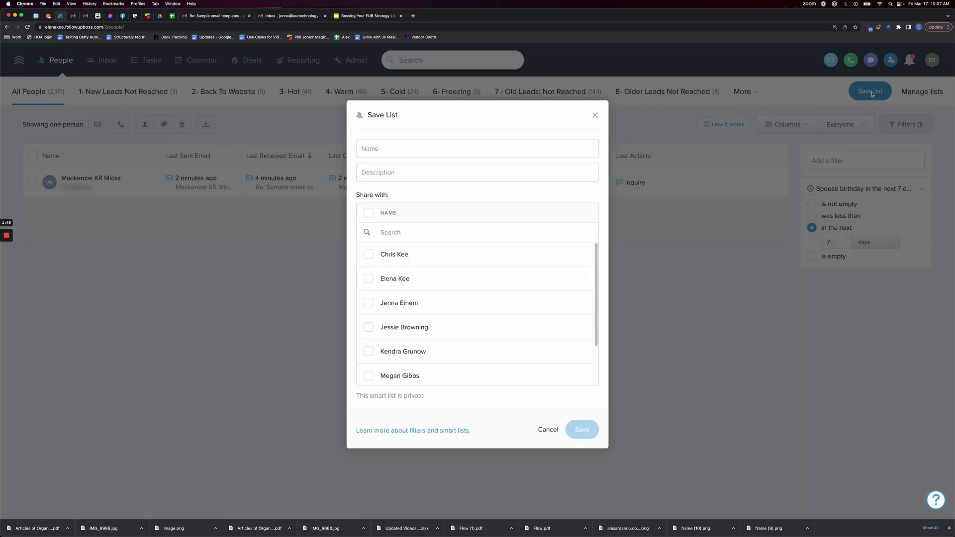
pyautogui.write('Spouse Birthday')
pyautogui.click(734, 331)
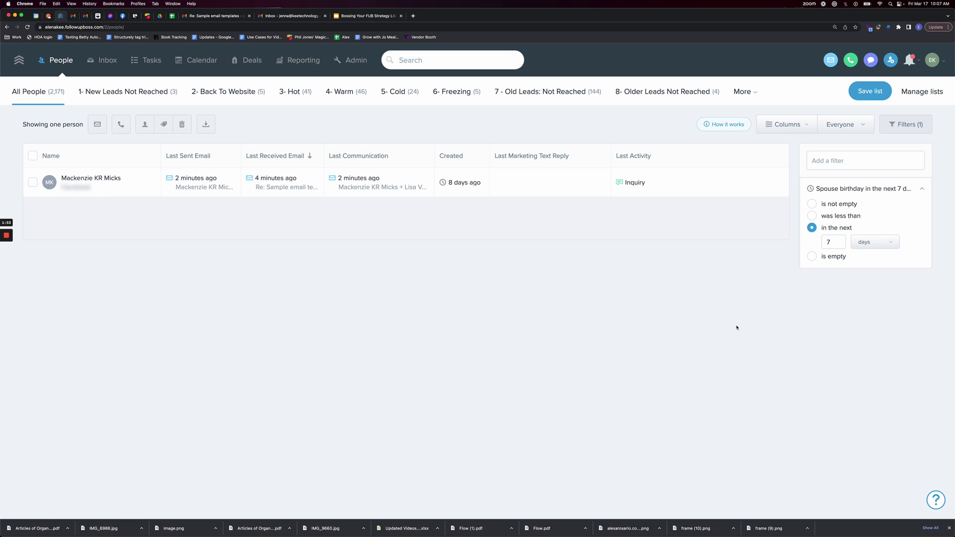
# - Create a new automation under Admin > Automations named 'Spouse Birthday Email'
pyautogui.click(352, 67)
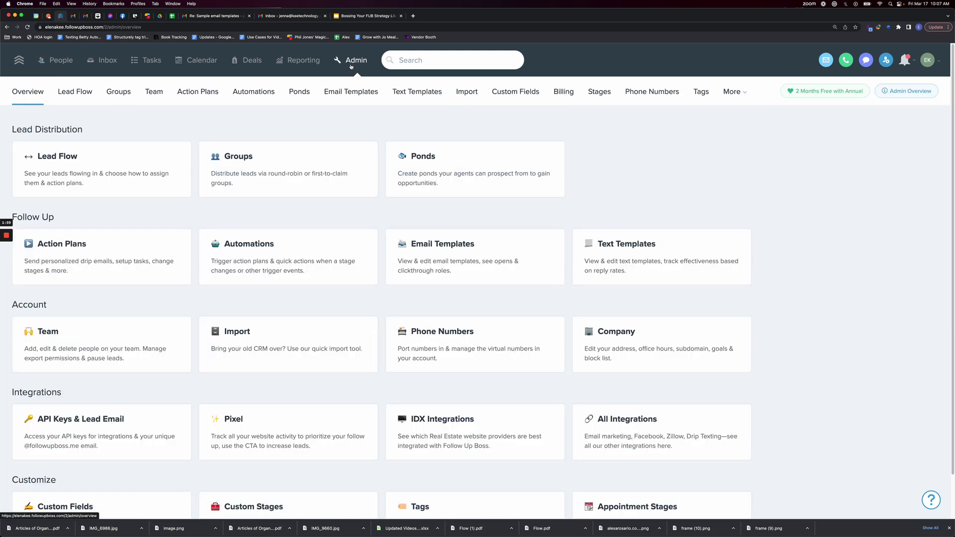
pyautogui.click(254, 91)
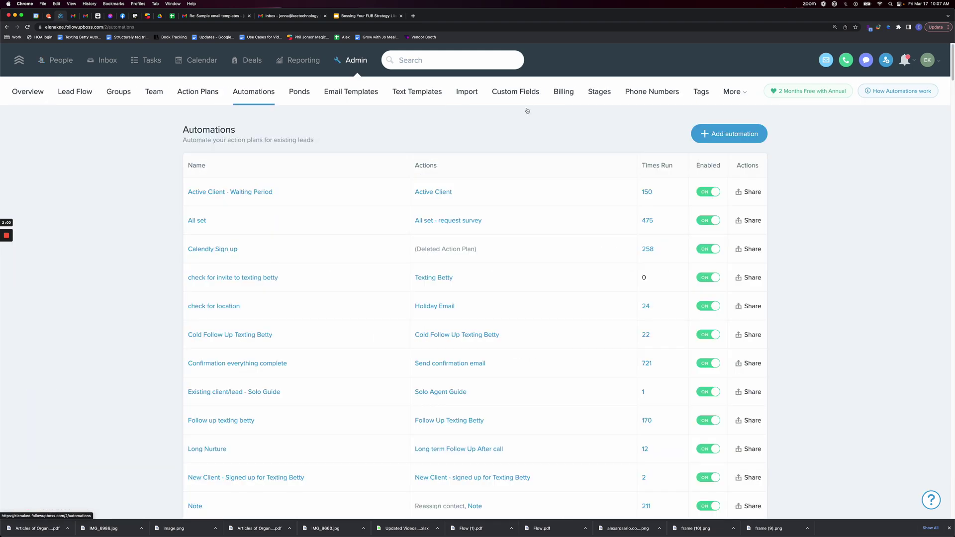
pyautogui.click(729, 135)
pyautogui.click(293, 135)
pyautogui.write('Spouse Birthday Email')
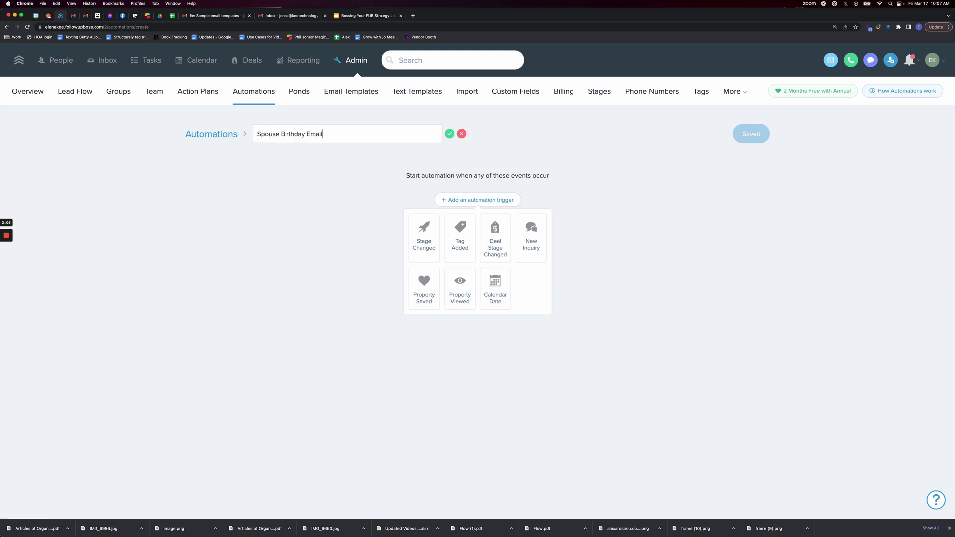
pyautogui.press('Return')
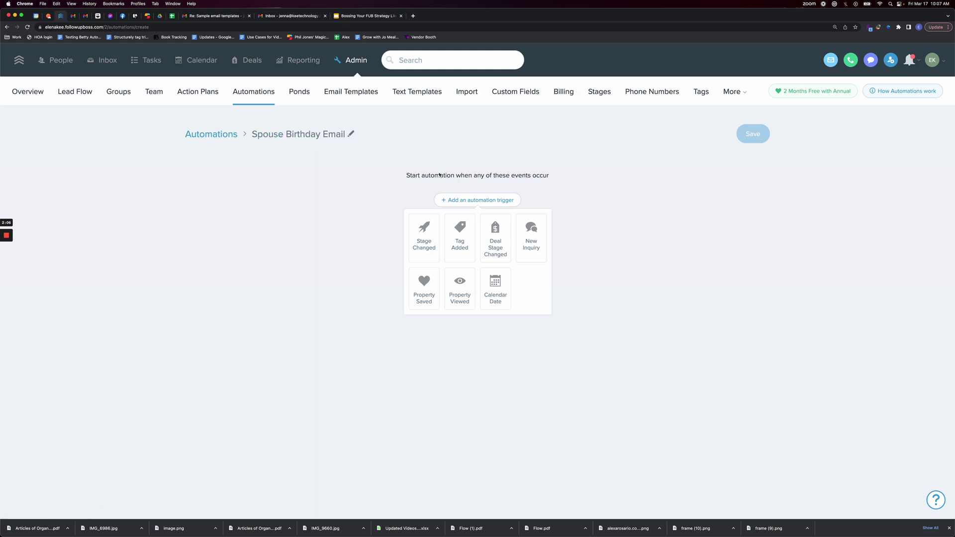
# - Set a Calendar Date trigger on Spouse birthday with 0 days, meaning the birthday is today
pyautogui.click(495, 286)
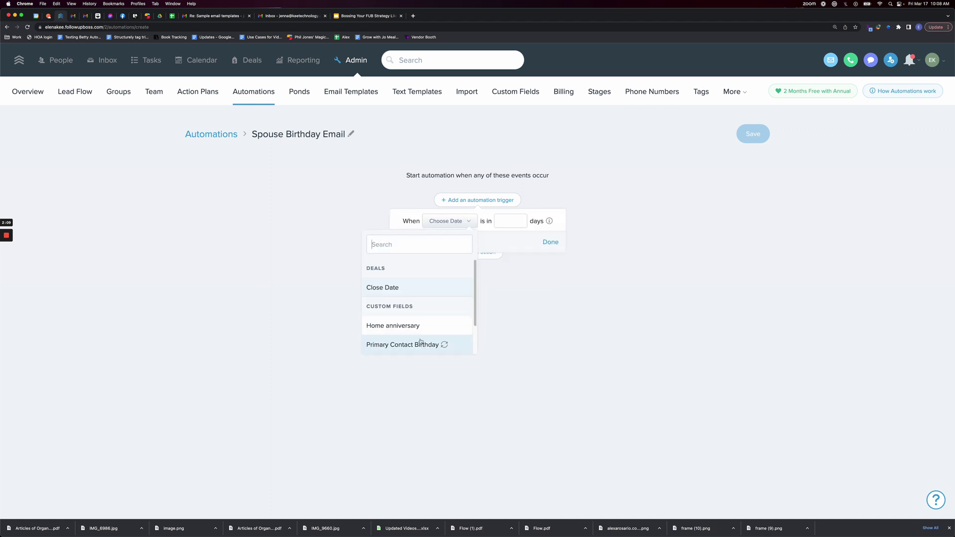
pyautogui.scroll(-2, 421, 342)
pyautogui.click(387, 327)
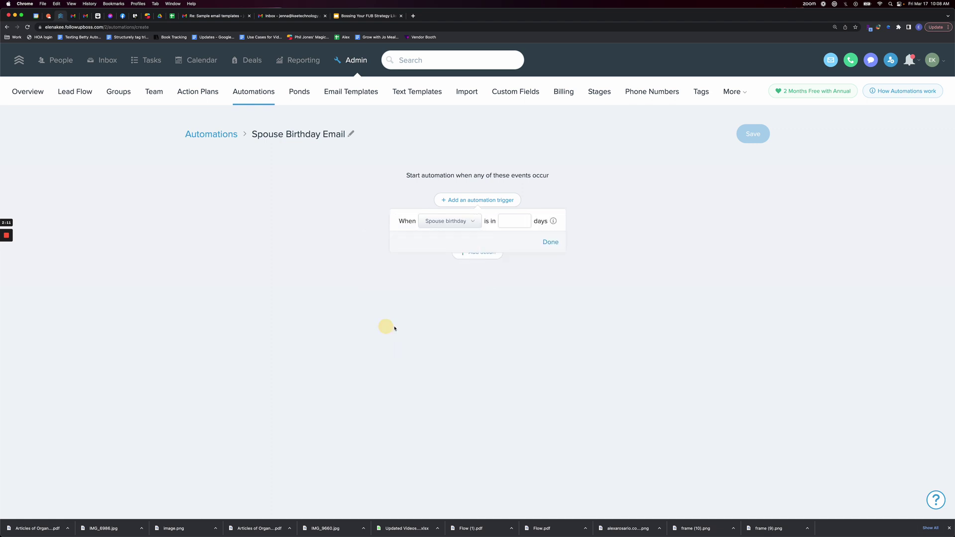
pyautogui.click(517, 220)
pyautogui.write('0')
pyautogui.click(550, 241)
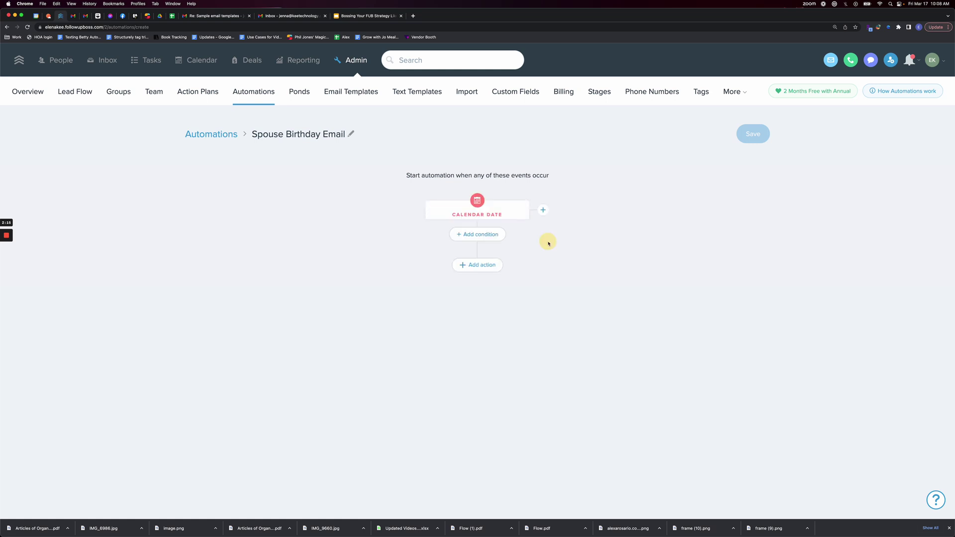
pyautogui.click(624, 251)
# - Add an action-plan action and search the plans for 'happy', then 'birthday'
pyautogui.click(477, 284)
pyautogui.click(520, 312)
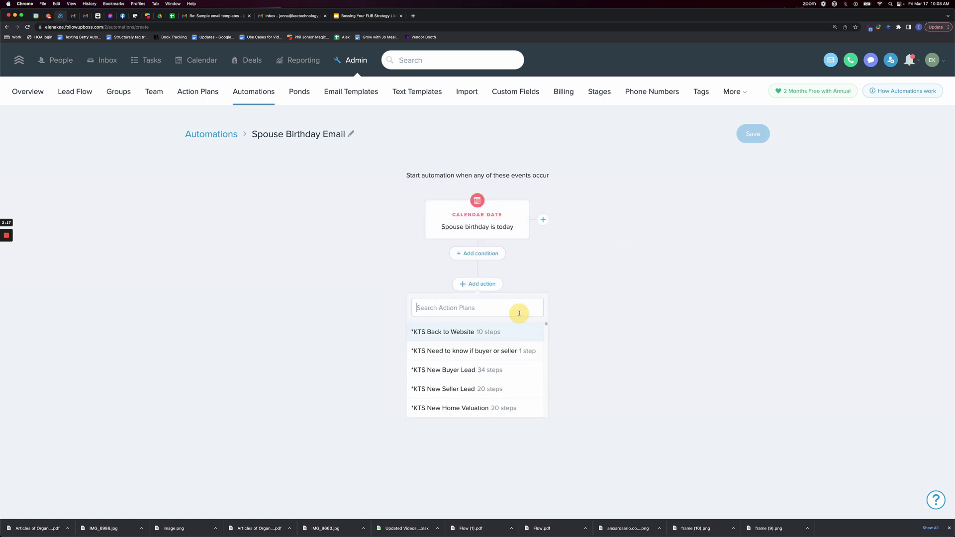
pyautogui.write('happy')
pyautogui.press('BackSpace')
pyautogui.press('BackSpace')
pyautogui.press('BackSpace')
pyautogui.press('BackSpace')
pyautogui.press('BackSpace')
pyautogui.write('birthday')
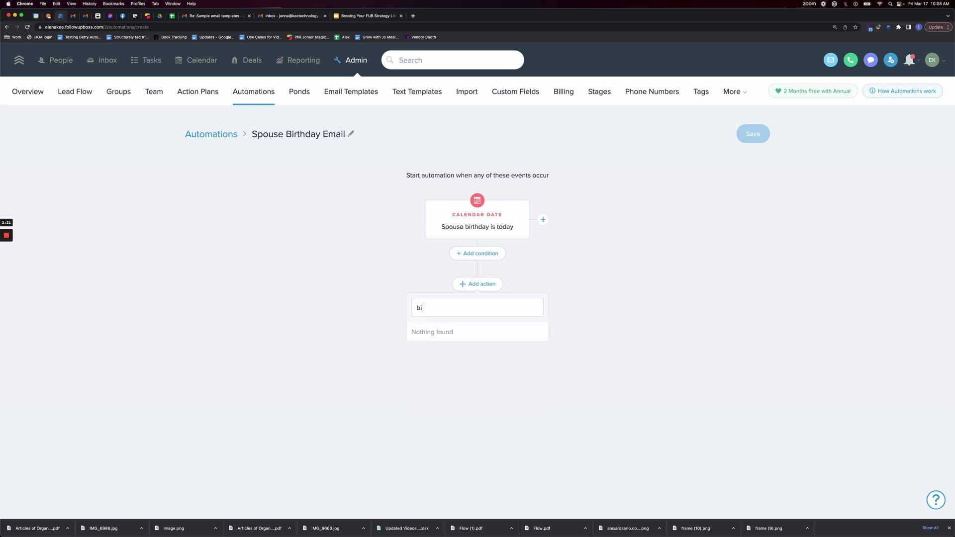
# - Close the Search Action Plans dropdown by clicking empty canvas space
pyautogui.click(578, 245)
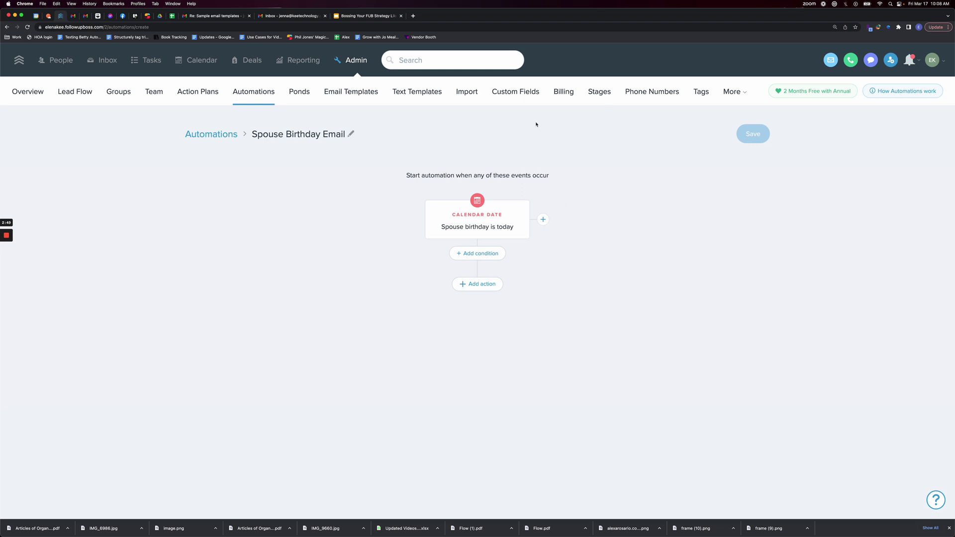
# - In a new tab, search giphy.com for 'cute birthday' GIFs
pyautogui.click(414, 16)
pyautogui.write('giphy')
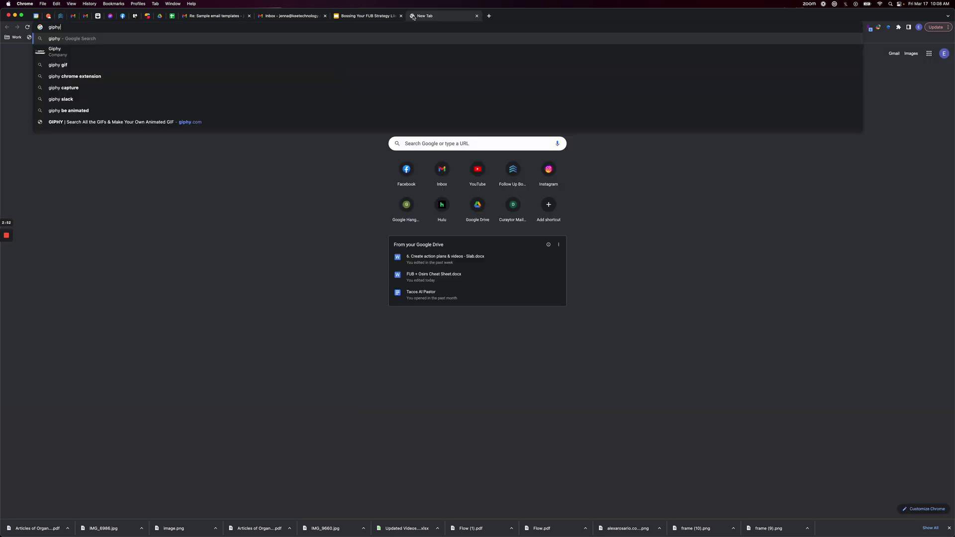
pyautogui.press('Return')
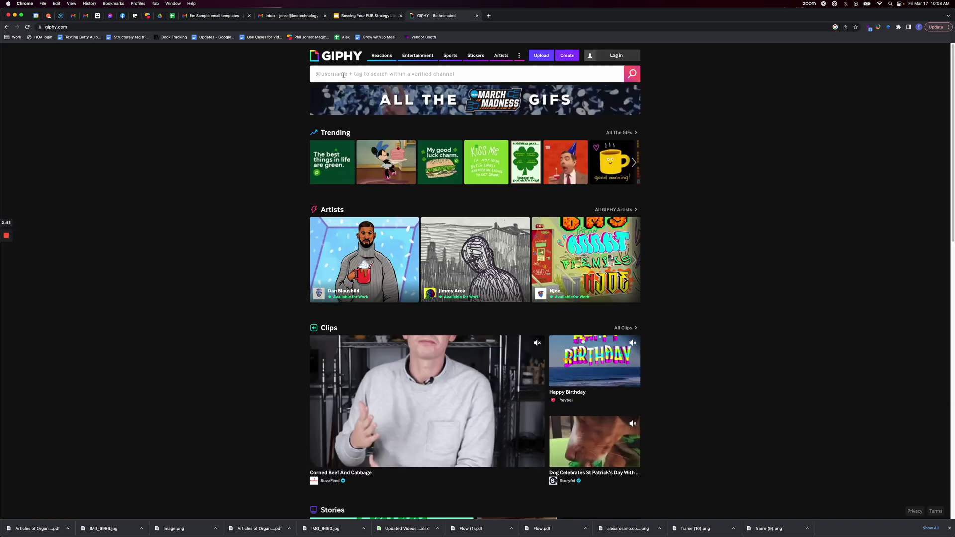
pyautogui.click(343, 75)
pyautogui.write('cute birthday')
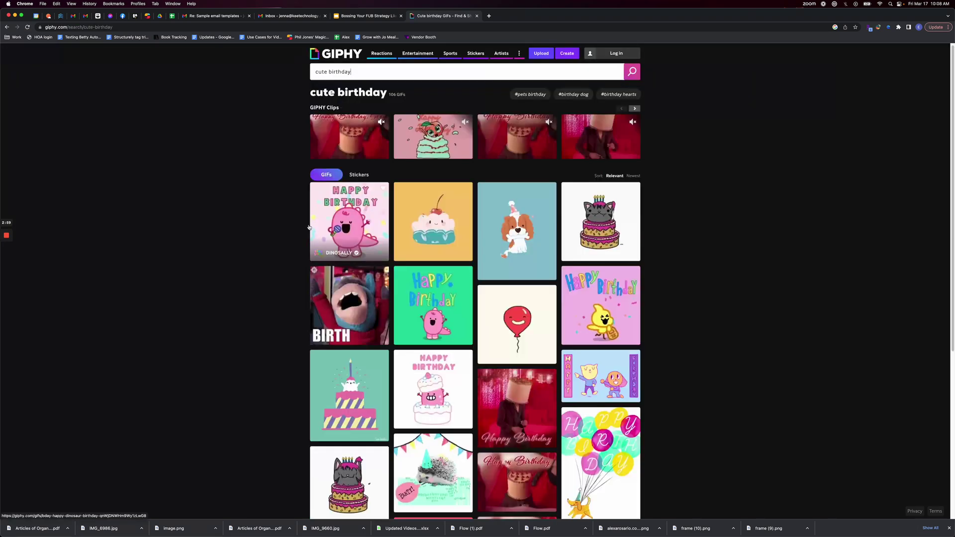
pyautogui.scroll(-3, 446, 171)
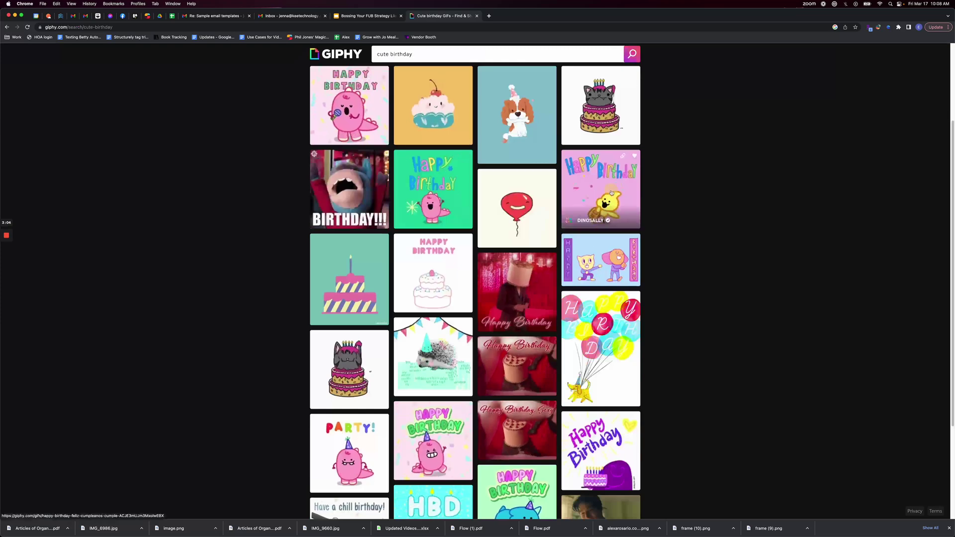
# - Save the pink Happy Birthday GIF to the computer and return to the Follow Up Boss tab
pyautogui.click(612, 193)
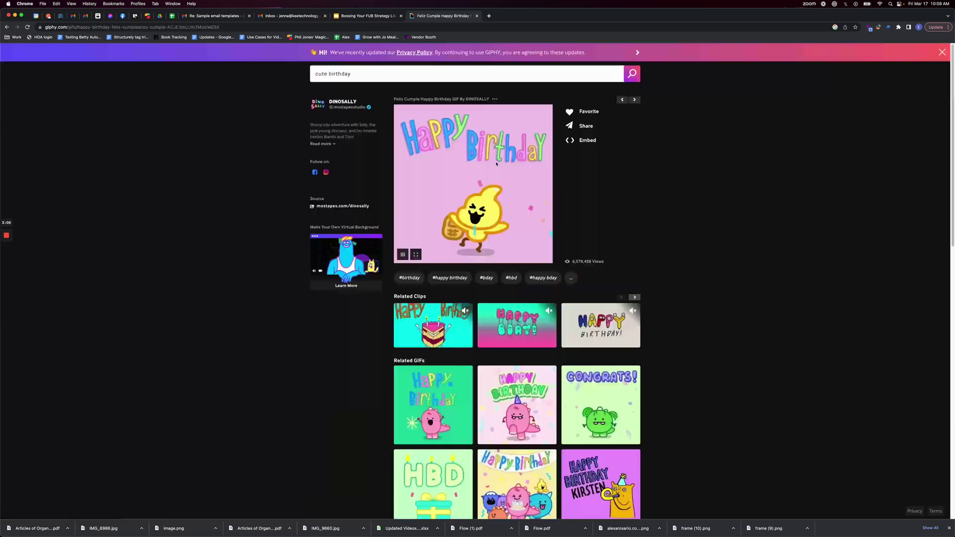
pyautogui.rightClick(496, 163)
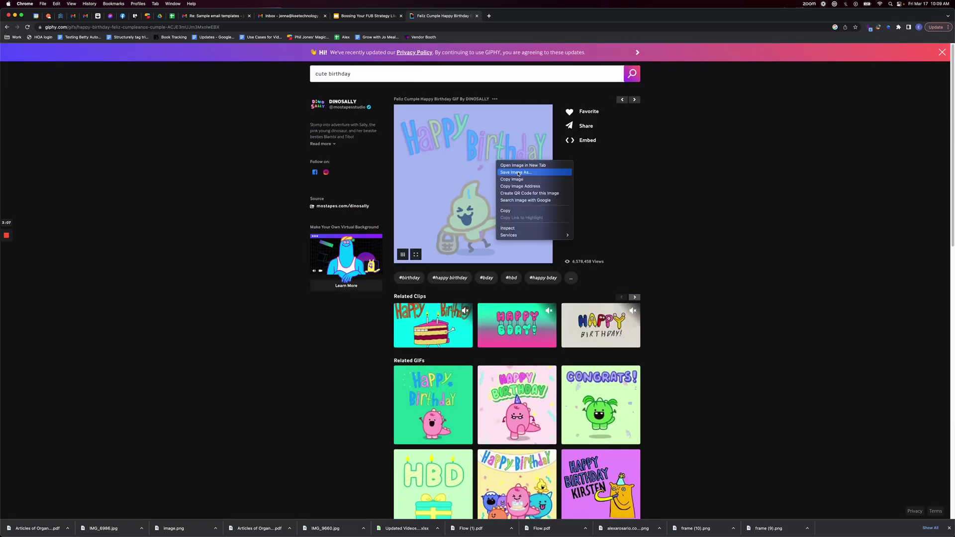
pyautogui.click(518, 174)
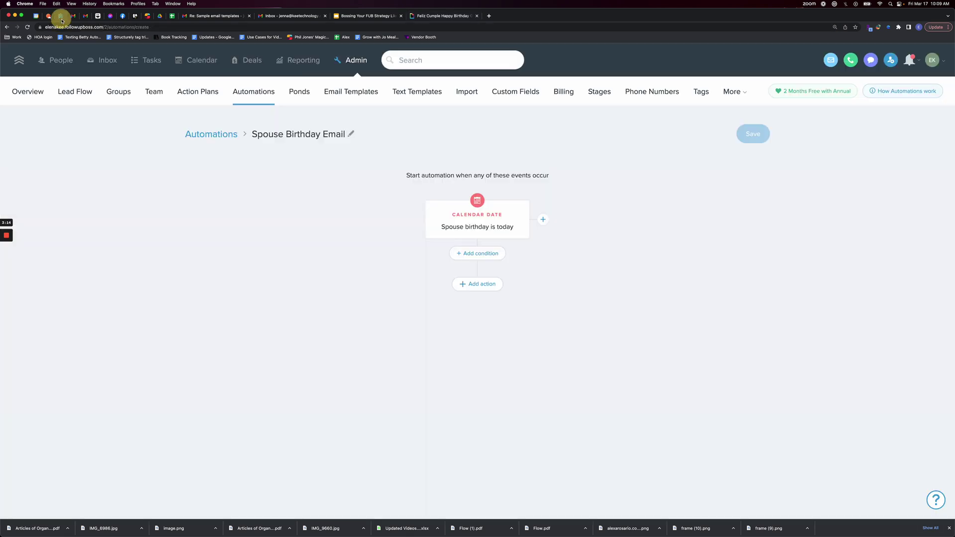
pyautogui.click(60, 16)
# - Add the '*KTS Back to Website' action plan and allow the automation to run multiple times per person
pyautogui.click(481, 284)
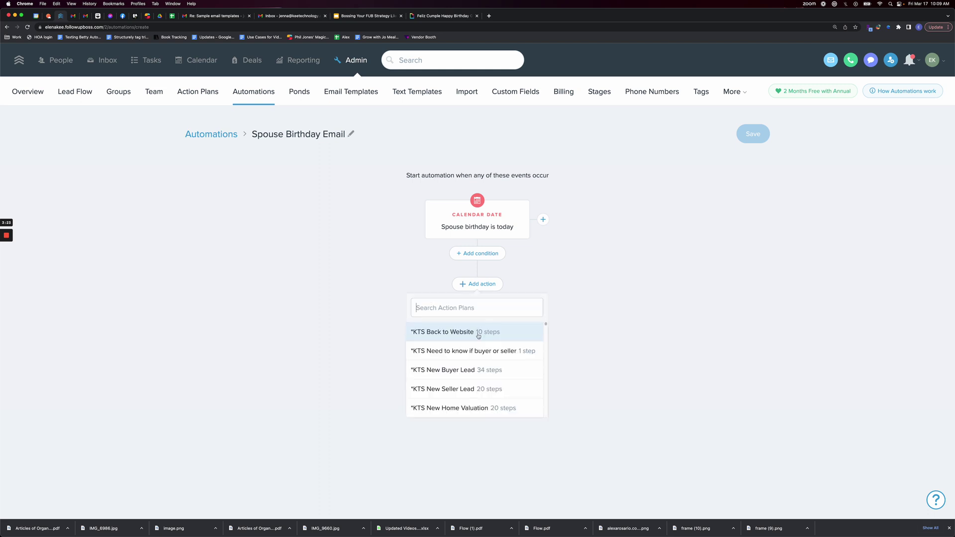
pyautogui.click(478, 334)
pyautogui.moveTo(481, 298)
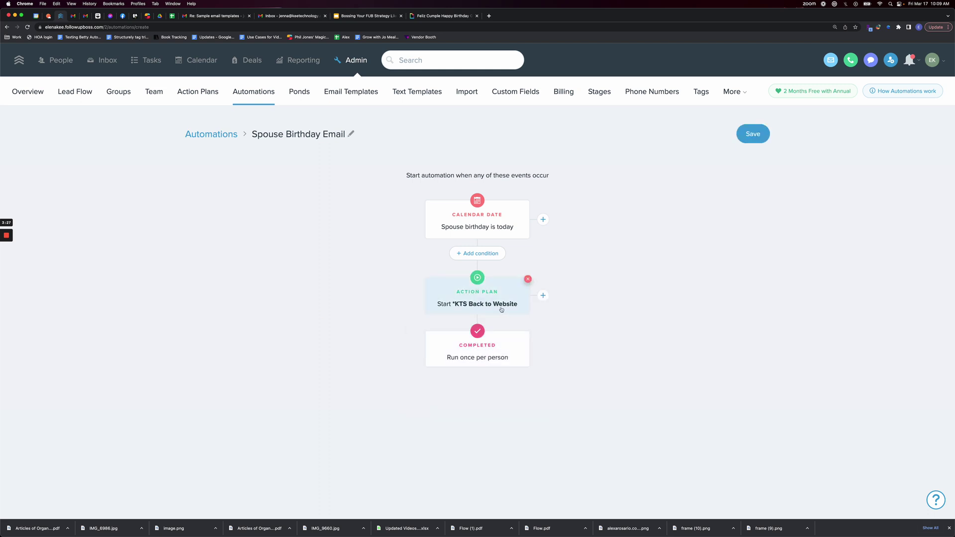
pyautogui.click(479, 346)
pyautogui.click(417, 386)
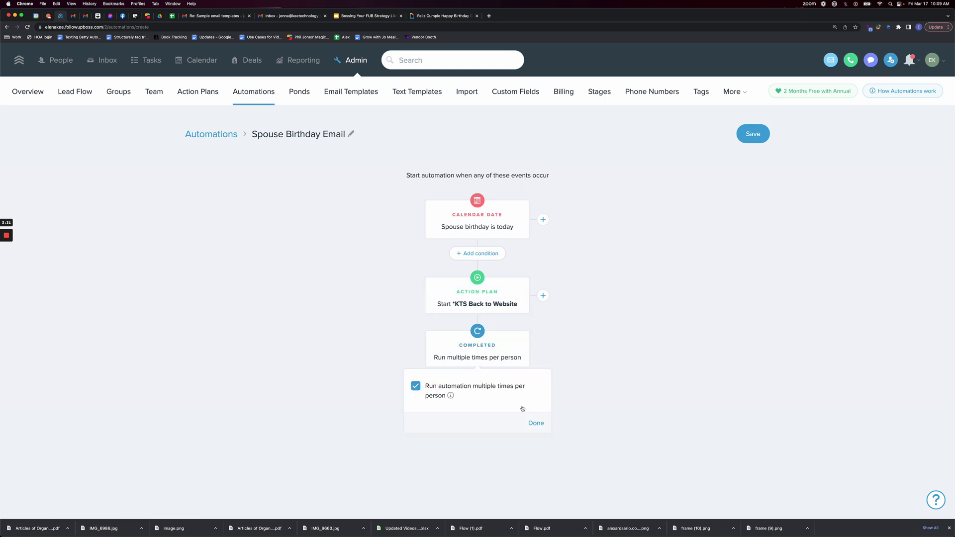
pyautogui.click(537, 423)
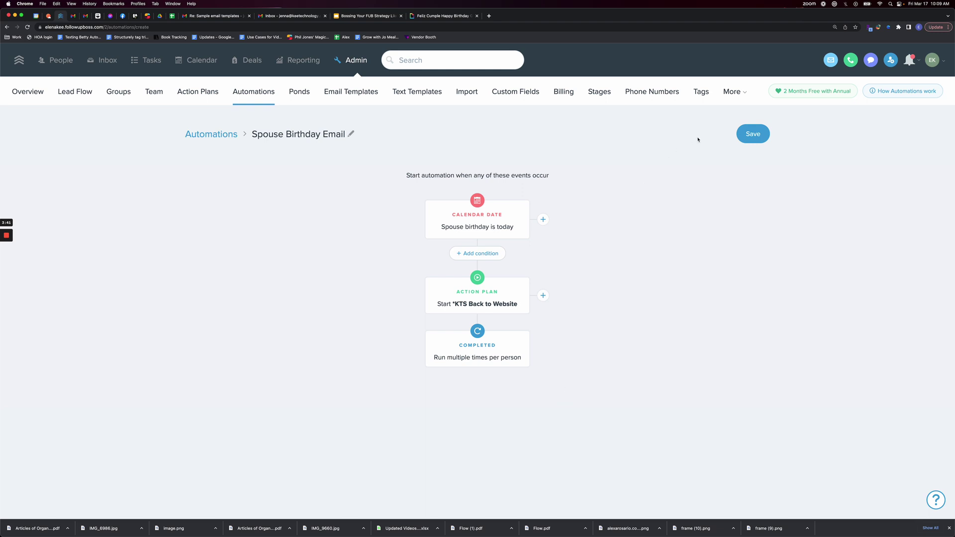
pyautogui.click(748, 141)
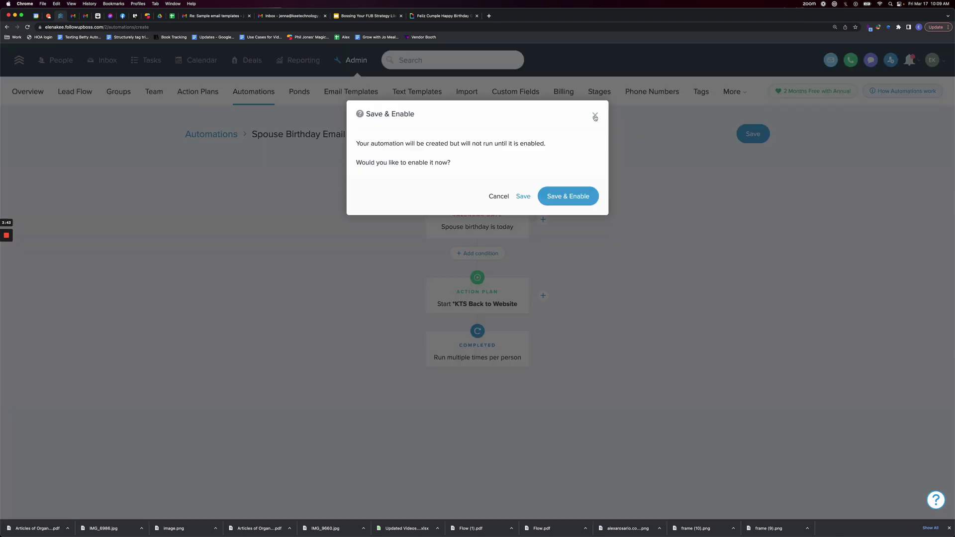
pyautogui.click(595, 117)
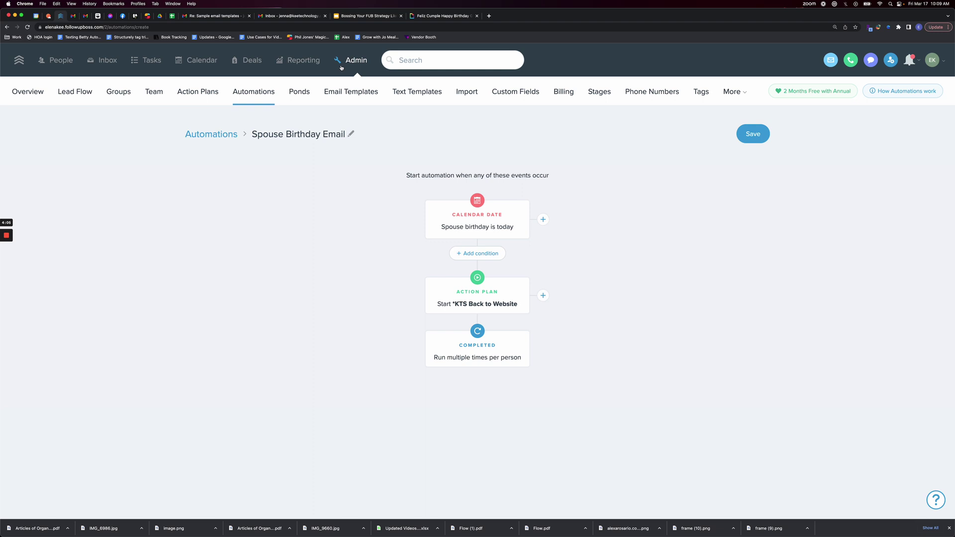
# - Add a Text custom field named 'Spouse name', making 15 fields
pyautogui.click(521, 95)
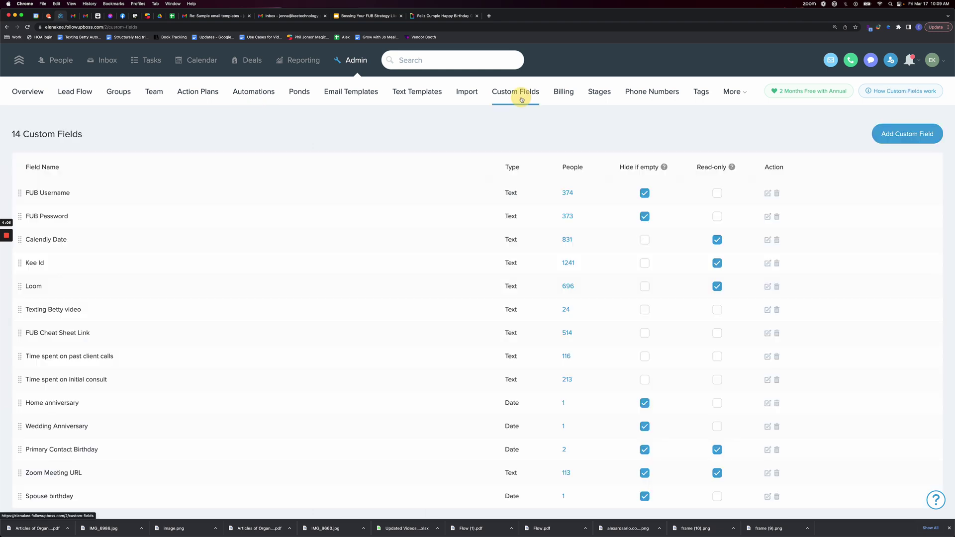
pyautogui.click(894, 141)
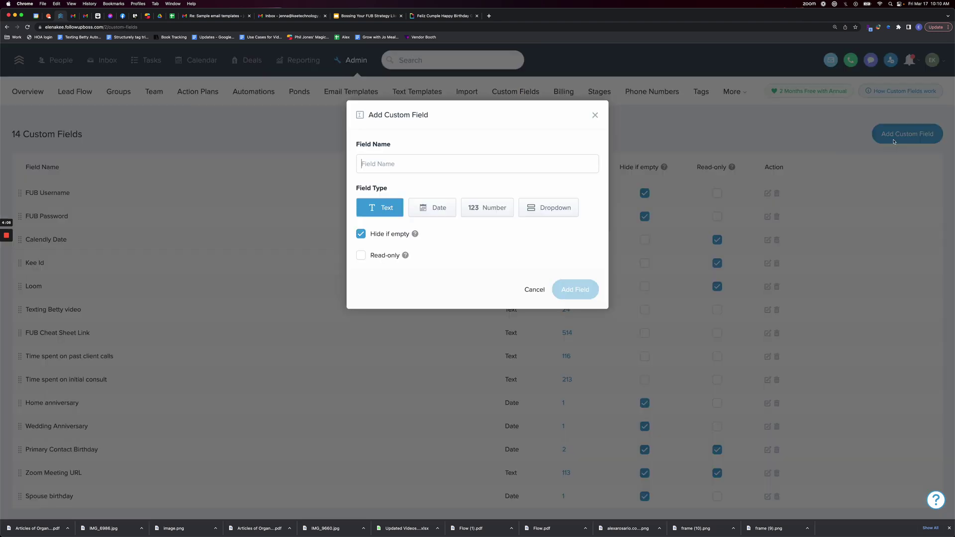
pyautogui.write('Spouse name')
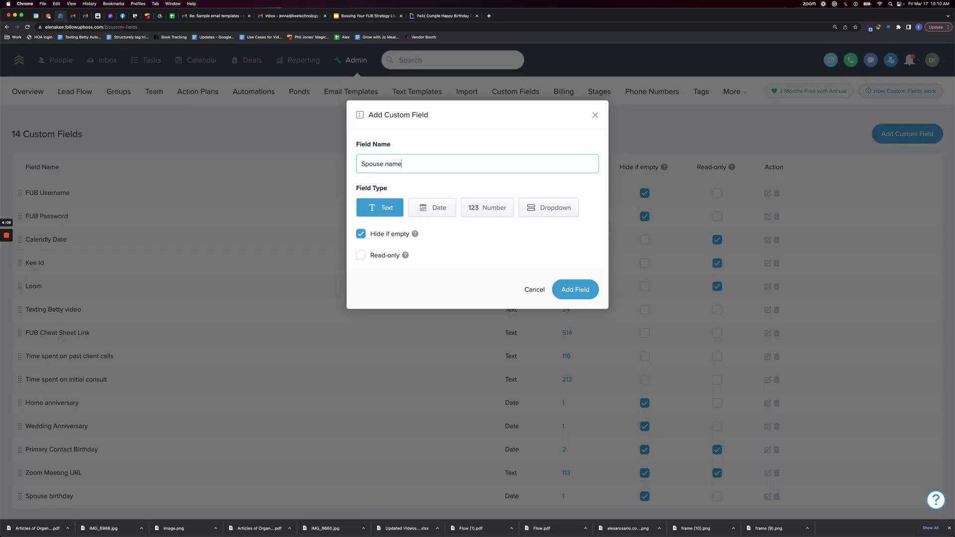
pyautogui.press('Return')
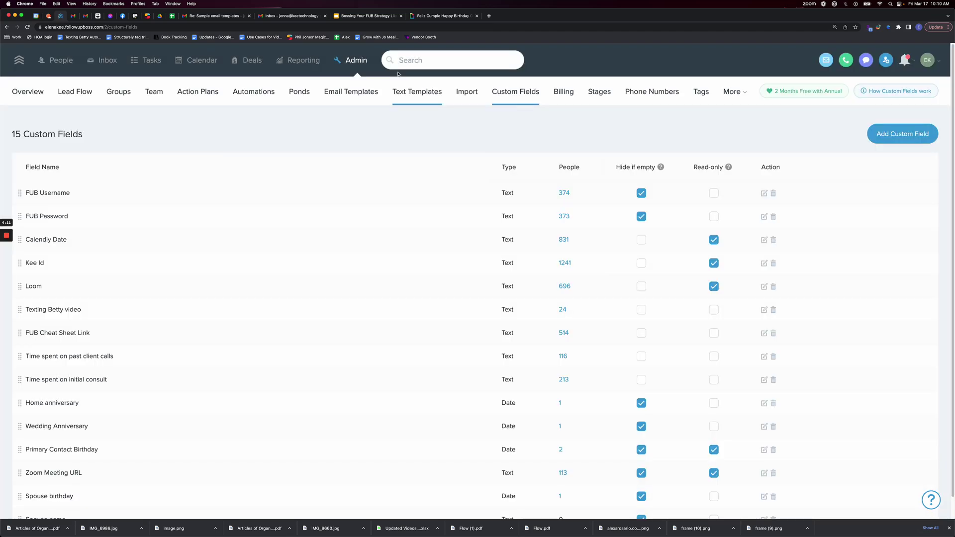
# - Open a contact from search to check the new fields, then return to Admin
pyautogui.click(399, 64)
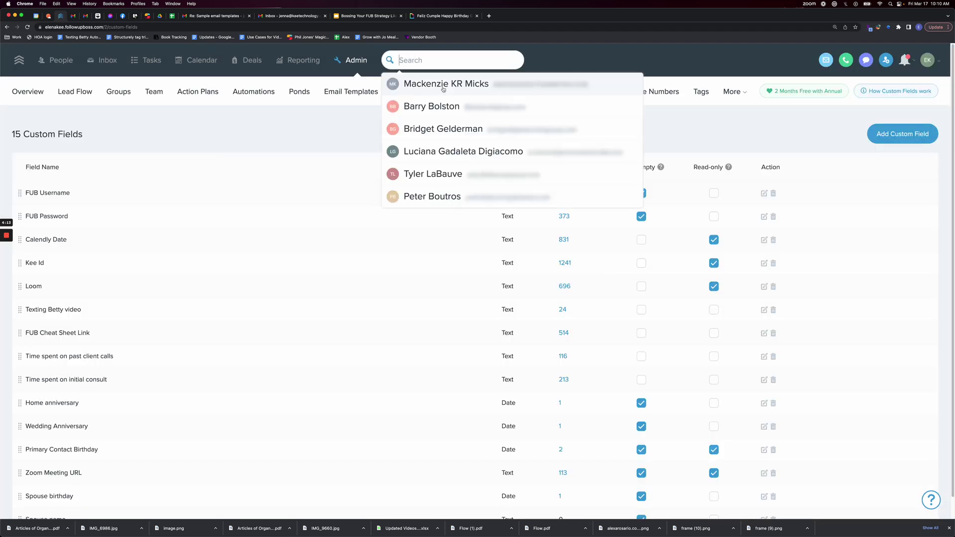
pyautogui.click(444, 85)
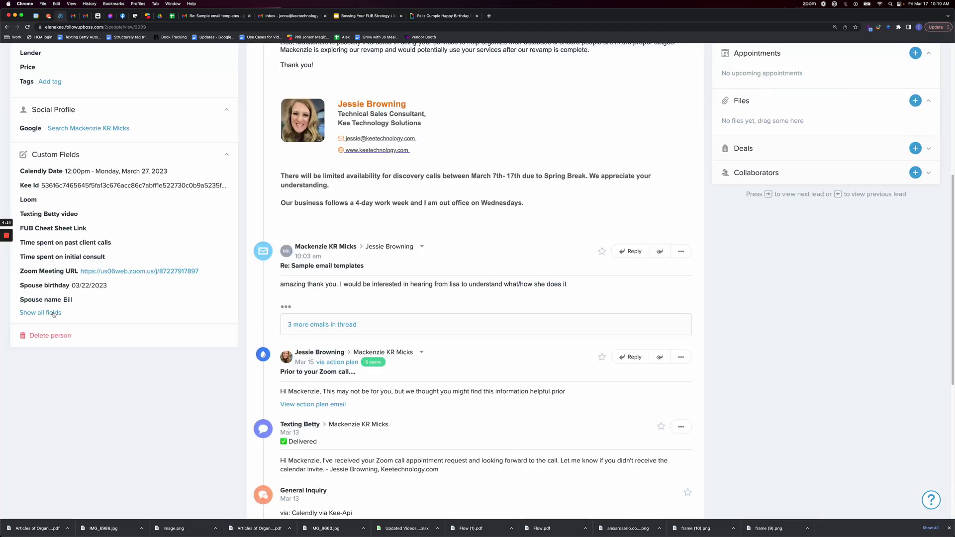
pyautogui.click(353, 60)
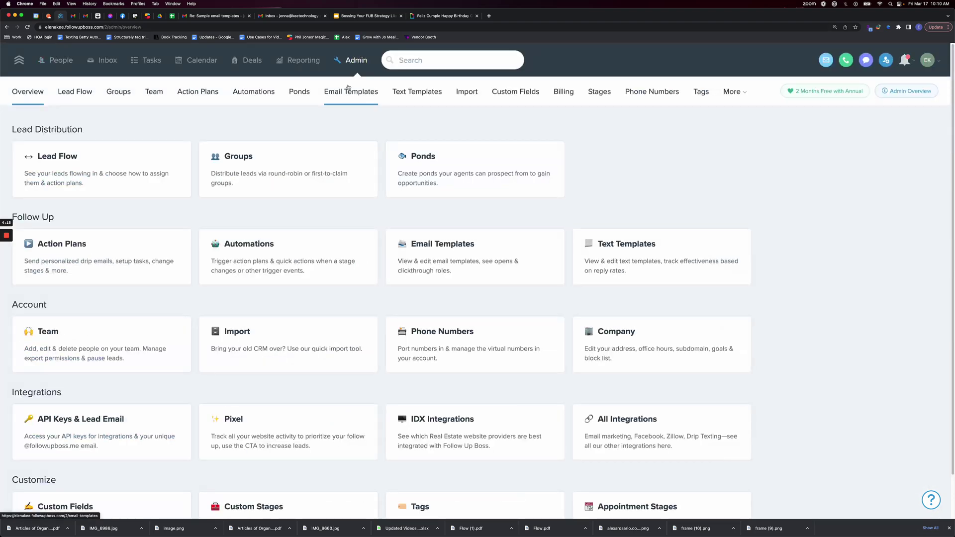
# - Start an email template 'Spouse bday' with subject 'Happy birthday, %custom_spouse_name%'
pyautogui.click(351, 91)
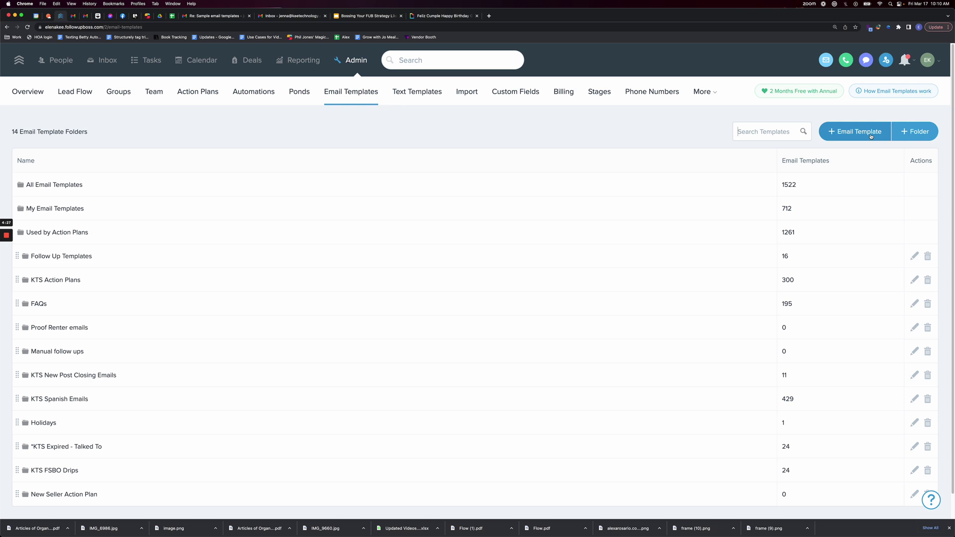
pyautogui.click(871, 137)
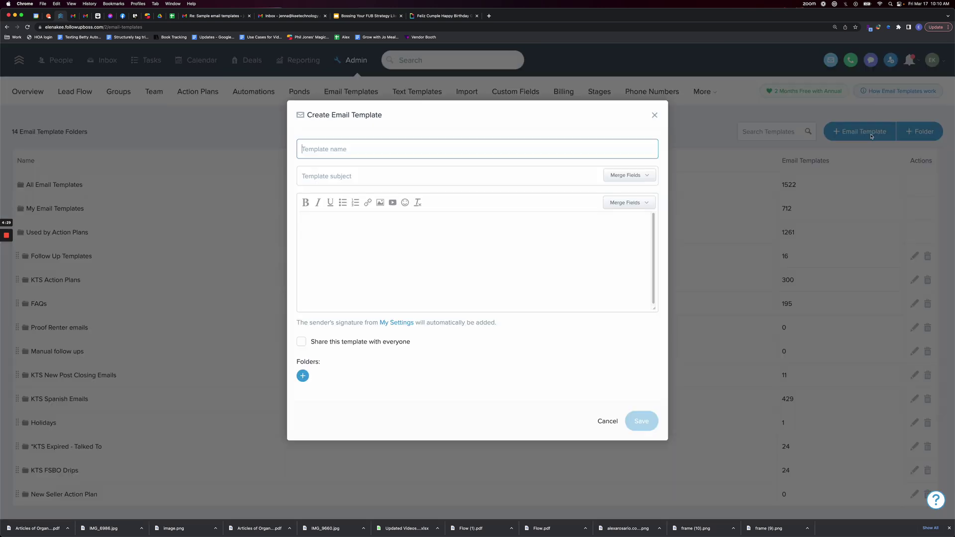
pyautogui.write('Spouse bday')
pyautogui.click(329, 174)
pyautogui.write('Happy birthday,')
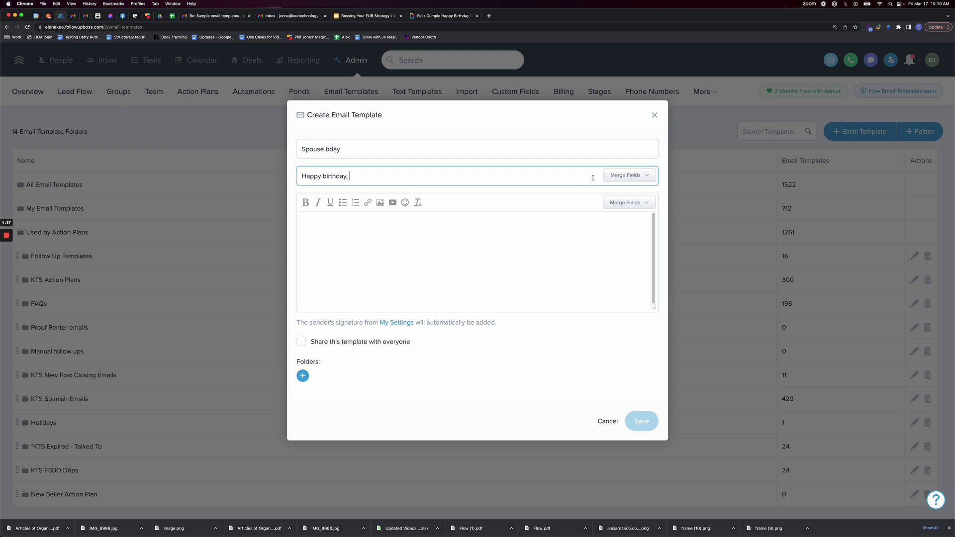
pyautogui.click(625, 175)
pyautogui.scroll(-15, 615, 296)
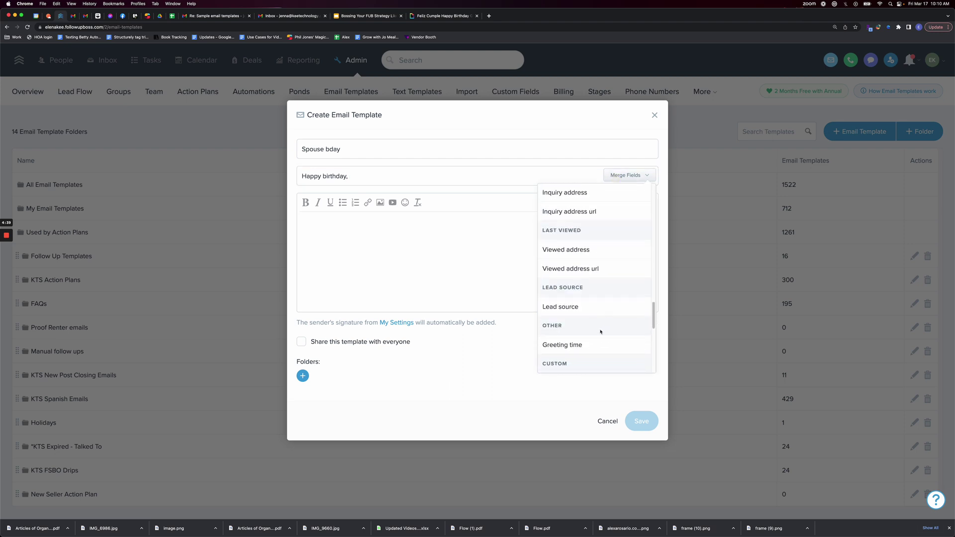
pyautogui.scroll(-5, 586, 314)
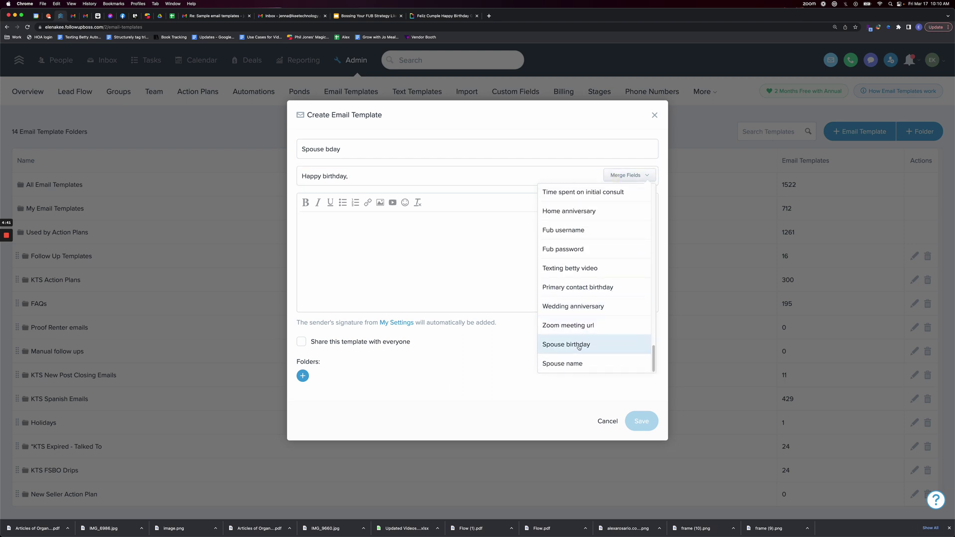
pyautogui.click(580, 365)
# - Write the body 'Hi %custom_spouse_name%, Happy Birthday!' and share the template with everyone
pyautogui.click(440, 237)
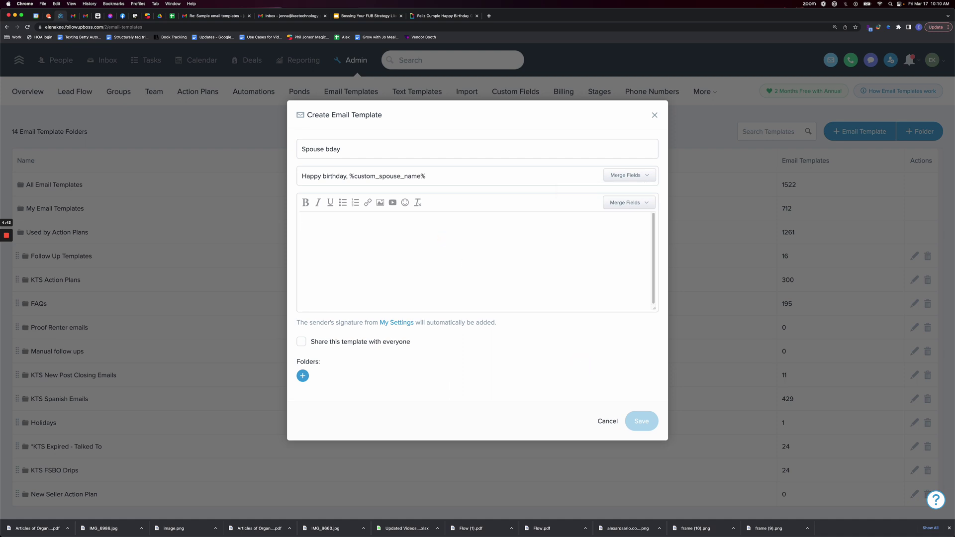
pyautogui.write('Hi')
pyautogui.click(639, 205)
pyautogui.scroll(-20, 599, 278)
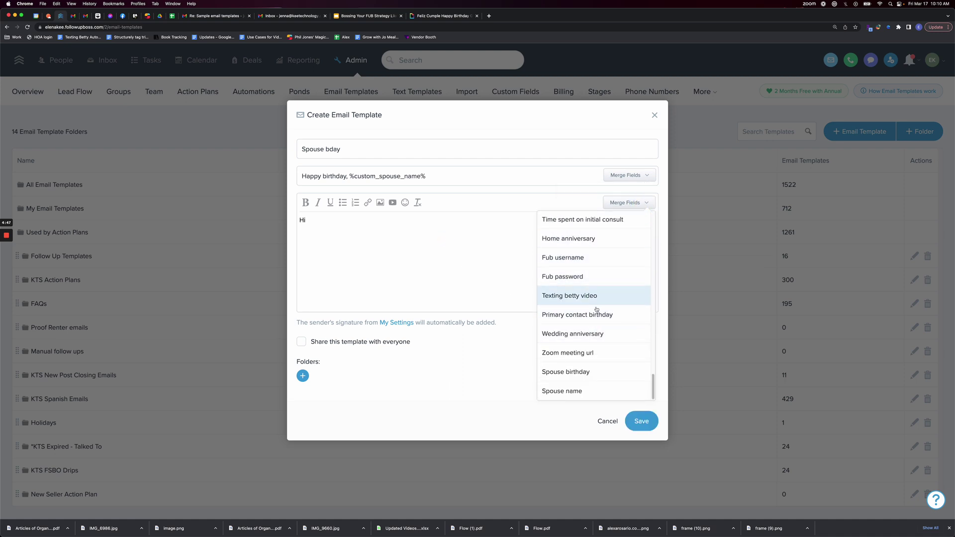
pyautogui.click(586, 389)
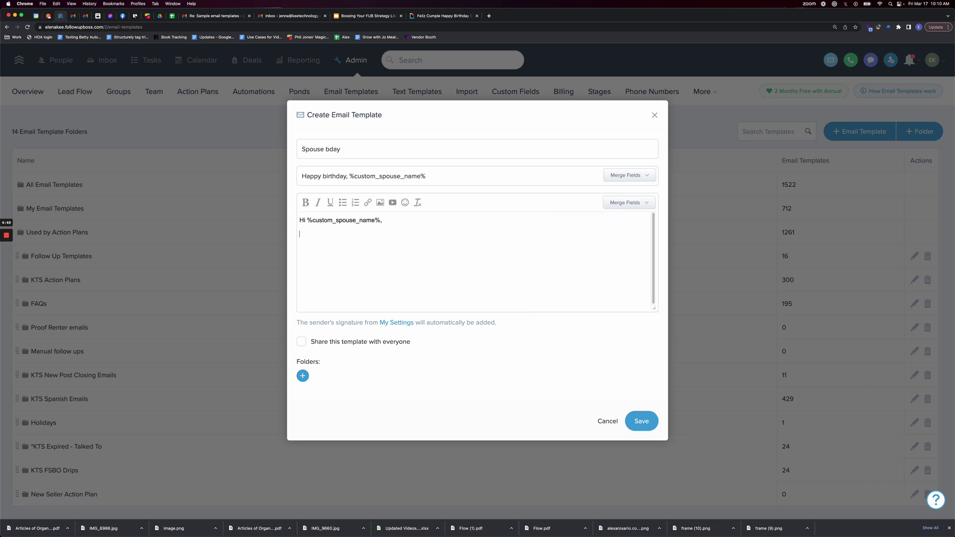
pyautogui.write('Happy Birthday!')
pyautogui.click(370, 344)
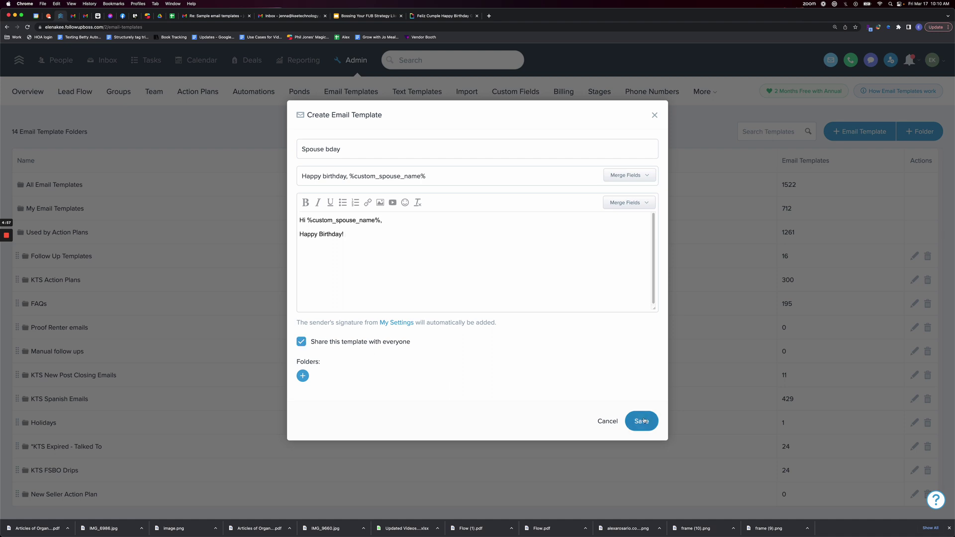
pyautogui.click(653, 117)
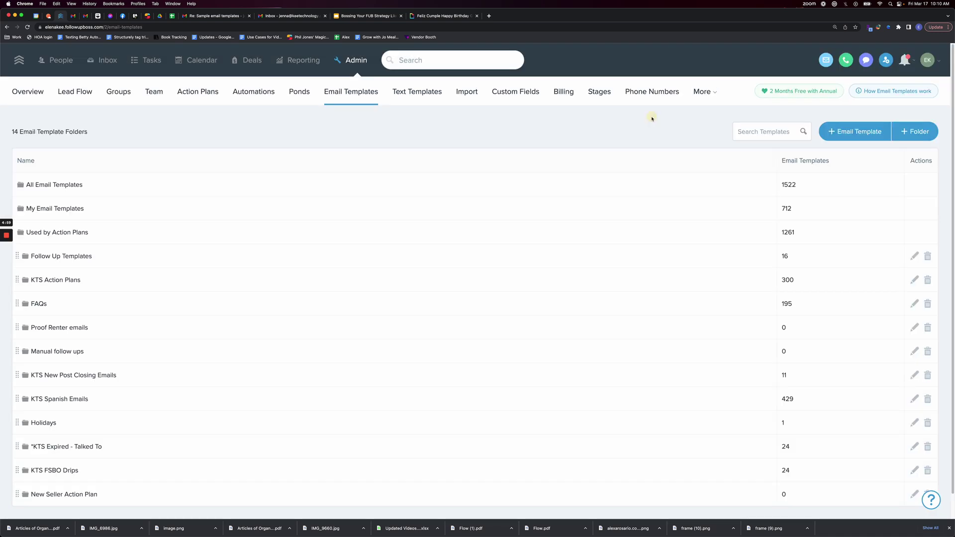